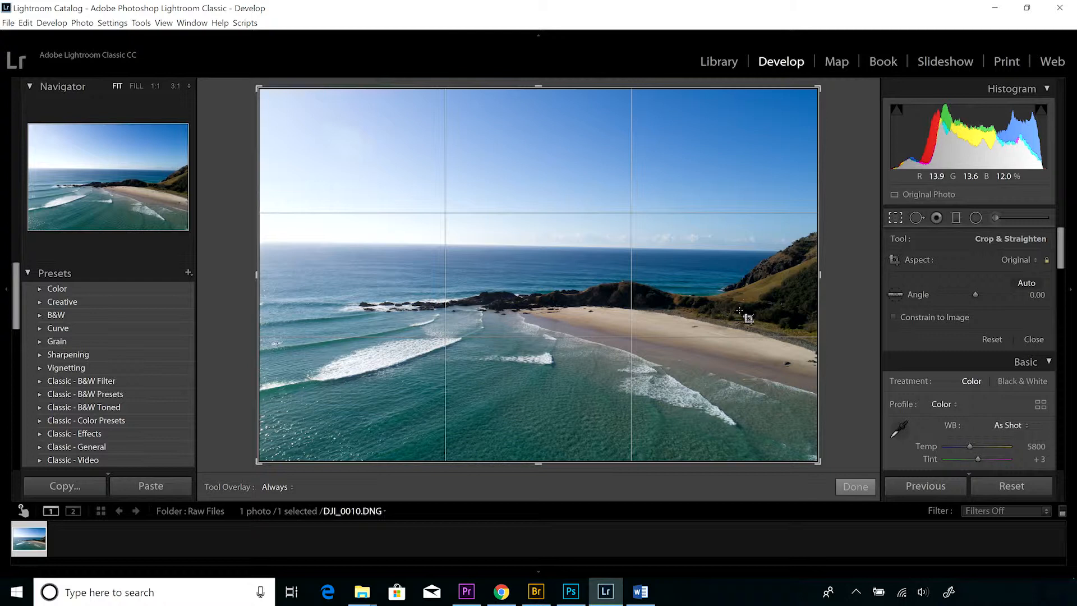
- Try a tighter crop by pulling in the frame's corners and repositioning the photo, and reset the crop
{"action": "left_click", "coordinate": [900, 218]}
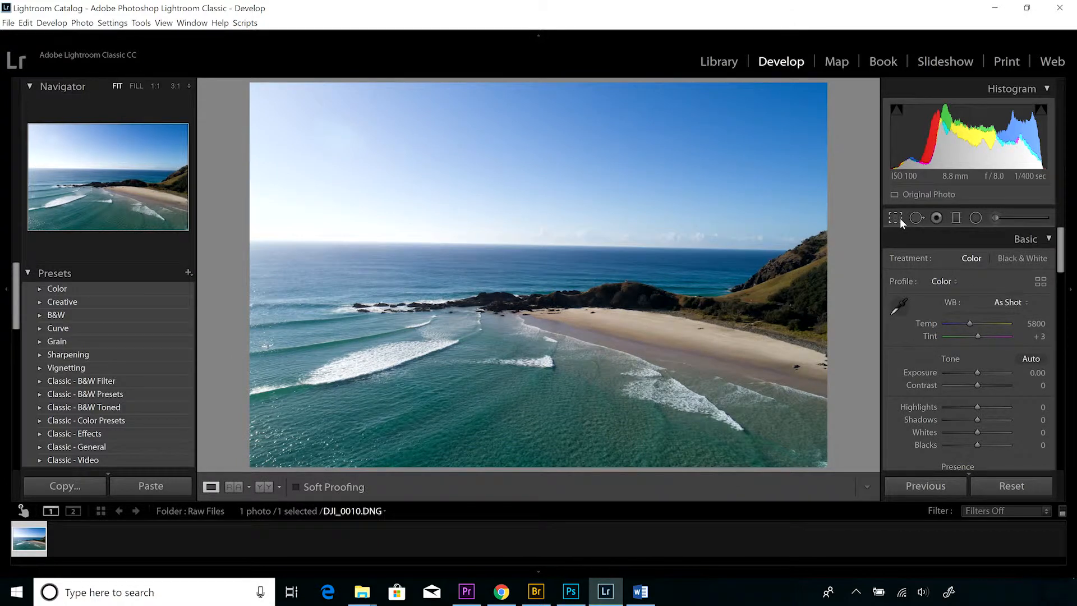
{"action": "left_click", "coordinate": [900, 217]}
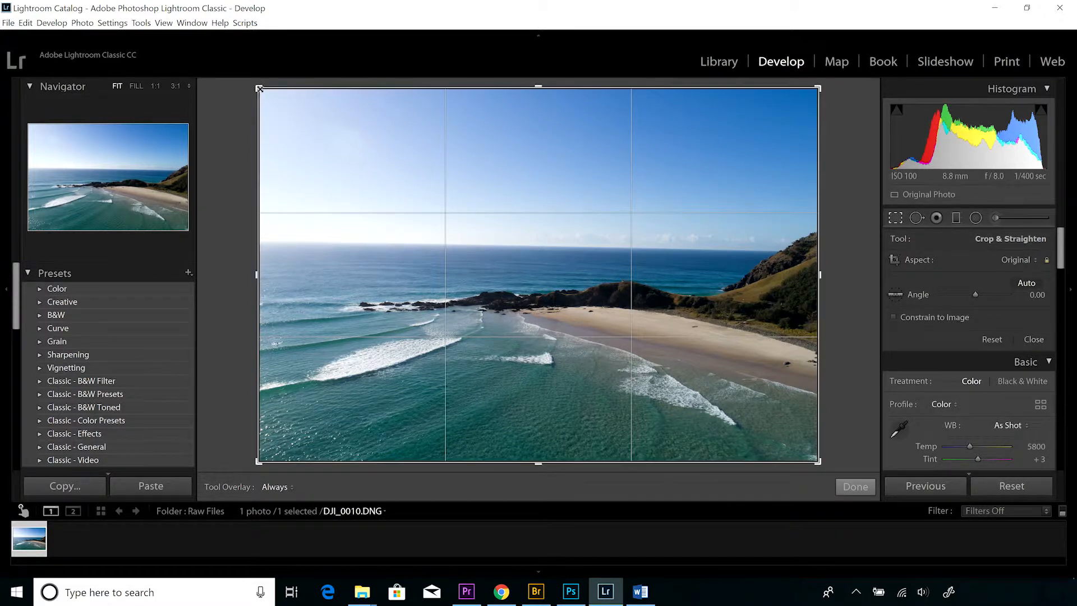
{"action": "left_click_drag", "start_coordinate": [258, 89], "coordinate": [294, 111]}
{"action": "left_click_drag", "start_coordinate": [783, 438], "coordinate": [771, 403]}
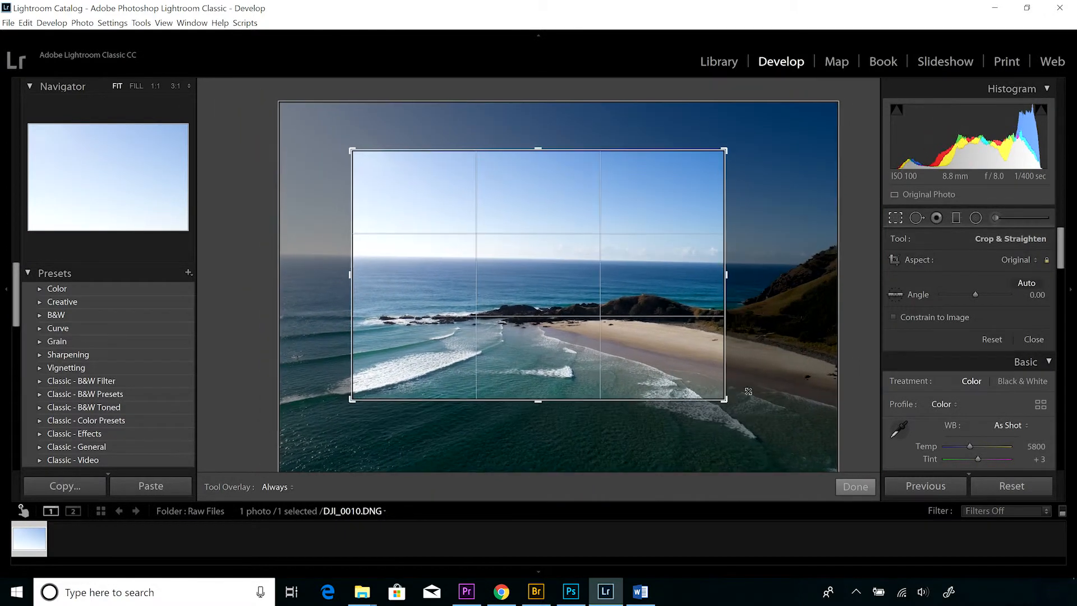
{"action": "left_click_drag", "start_coordinate": [663, 257], "coordinate": [645, 286]}
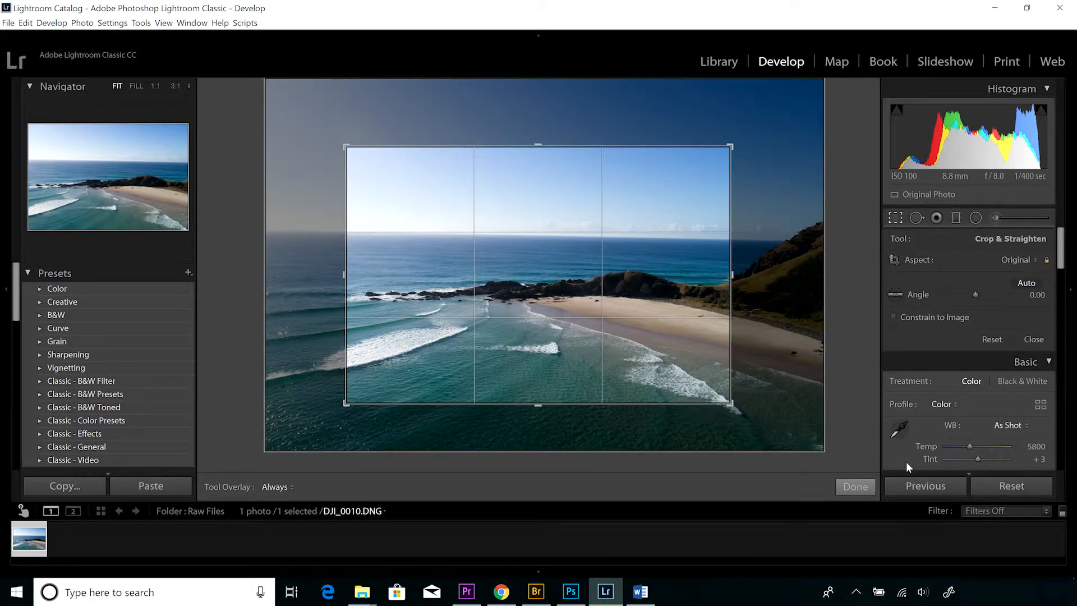
{"action": "left_click", "coordinate": [990, 340]}
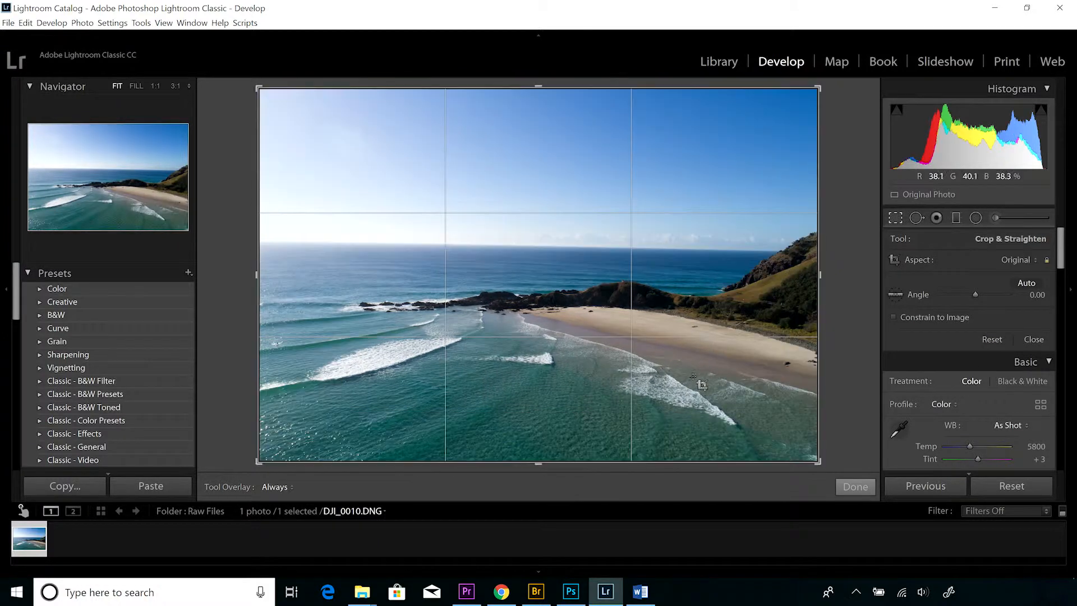
- Try a freehand landscape crop with the Crop Frame tool, rotating and repositioning the photo inside it, and reset the crop
{"action": "left_click", "coordinate": [895, 260]}
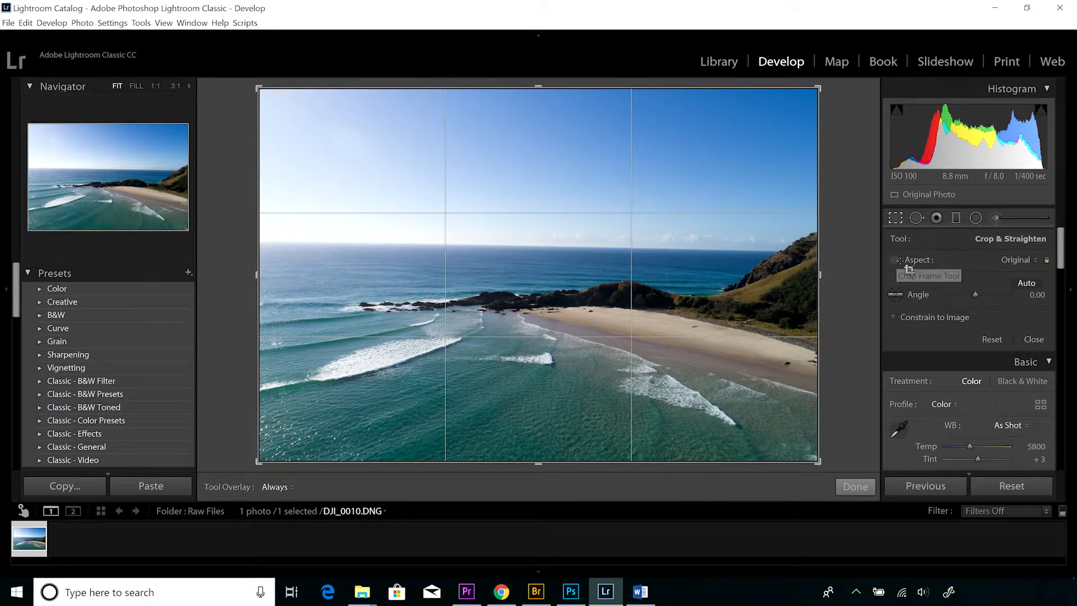
{"action": "left_click_drag", "start_coordinate": [368, 140], "coordinate": [691, 348]}
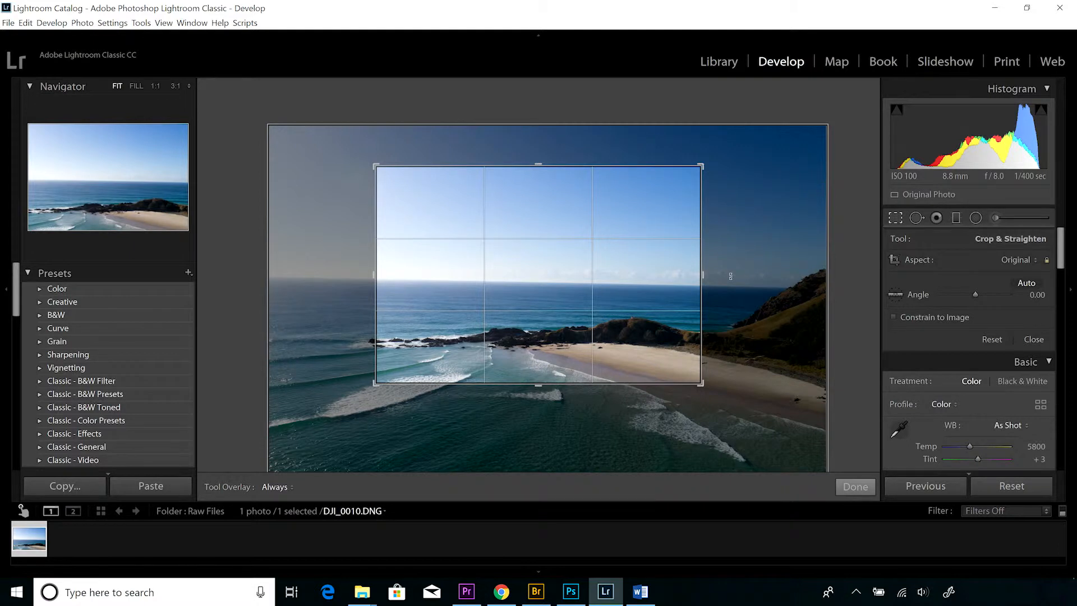
{"action": "left_click_drag", "start_coordinate": [744, 266], "coordinate": [742, 235]}
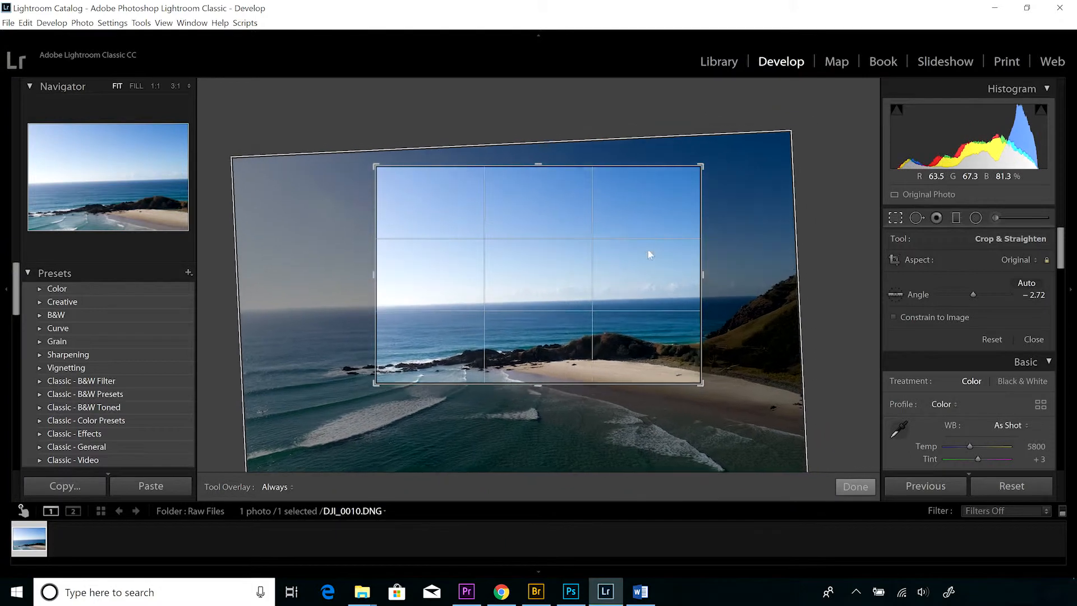
{"action": "left_click_drag", "start_coordinate": [734, 171], "coordinate": [739, 194]}
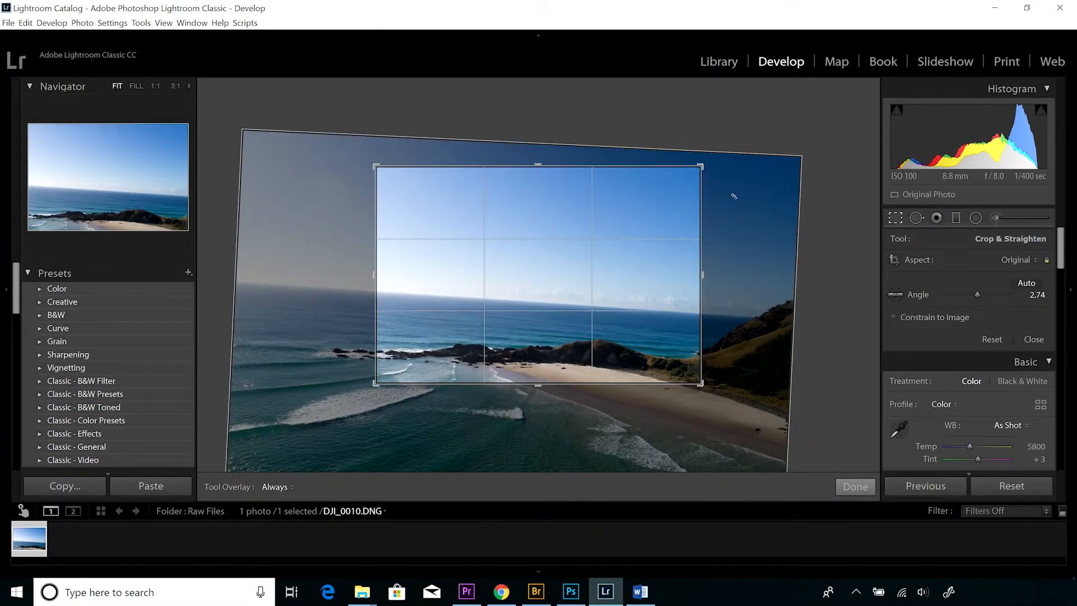
{"action": "left_click_drag", "start_coordinate": [735, 199], "coordinate": [729, 171]}
{"action": "left_click_drag", "start_coordinate": [740, 236], "coordinate": [731, 243]}
{"action": "left_click_drag", "start_coordinate": [641, 230], "coordinate": [814, 145]}
{"action": "left_click_drag", "start_coordinate": [589, 224], "coordinate": [524, 266]}
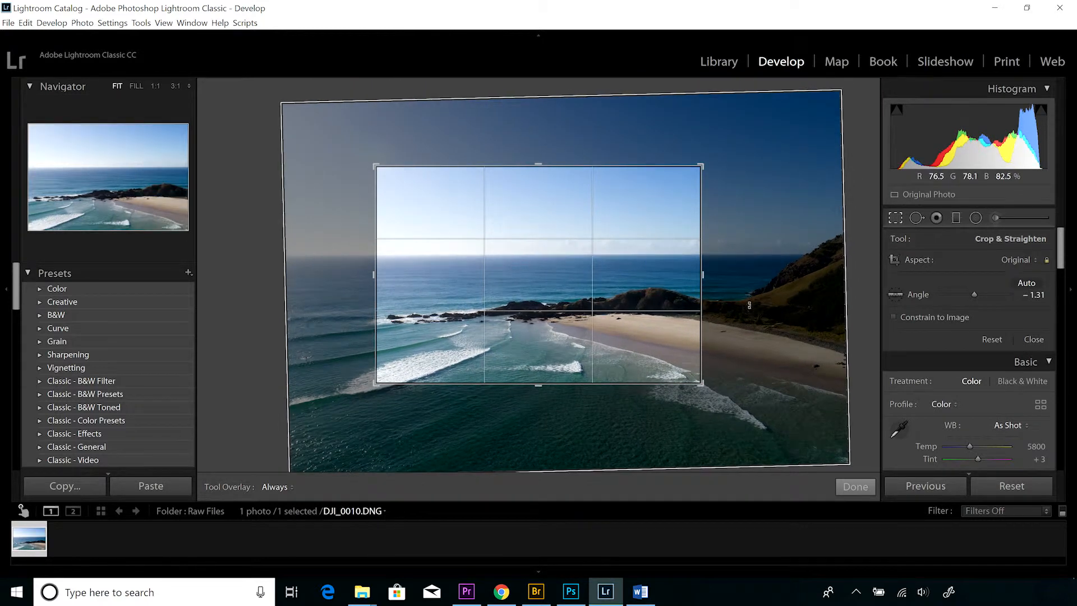
{"action": "left_click", "coordinate": [991, 339]}
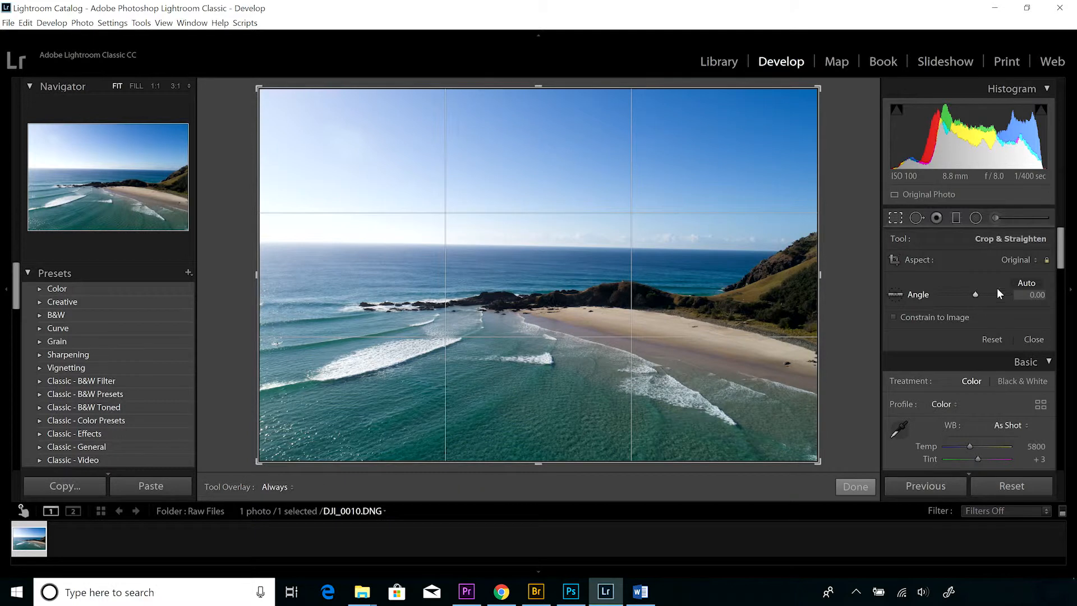
- Try a custom crop aspect ratio of 1.000 x 1.000 on the photo, and reset the crop
{"action": "left_click", "coordinate": [1034, 262]}
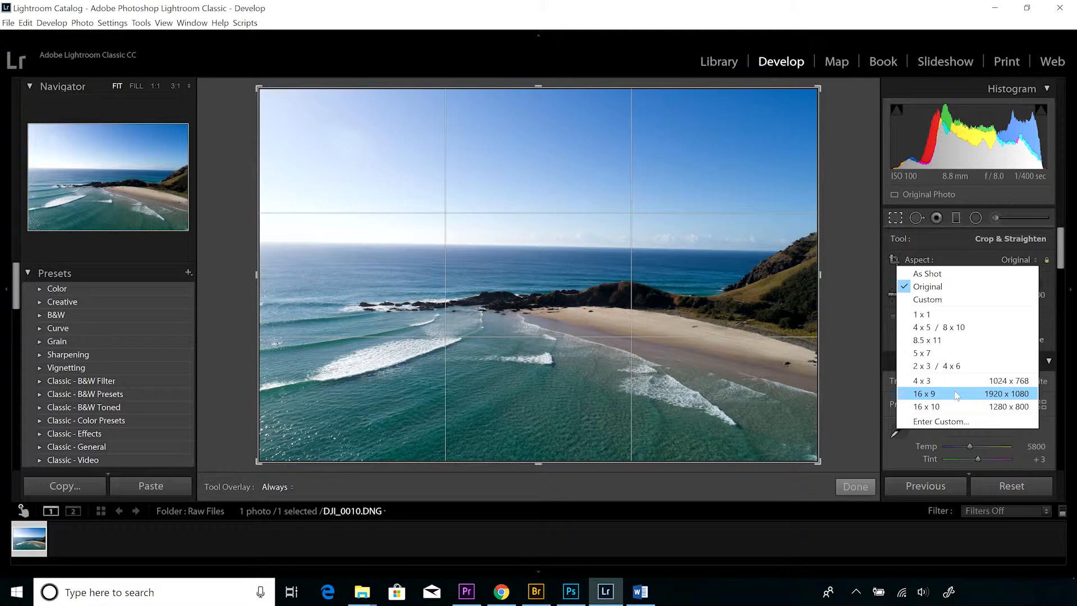
{"action": "left_click", "coordinate": [937, 420]}
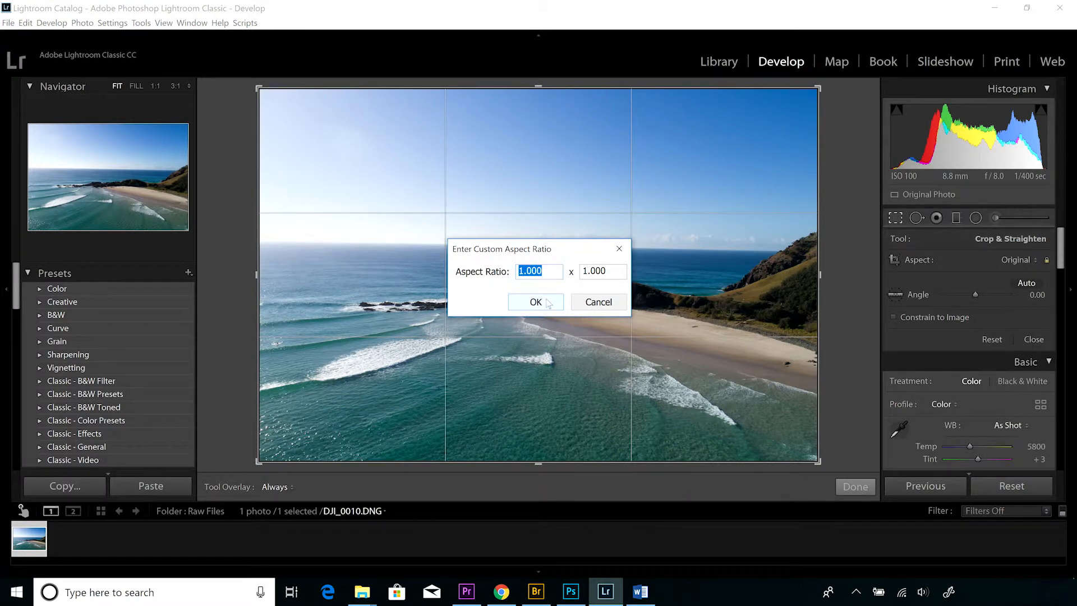
{"action": "left_click", "coordinate": [536, 302]}
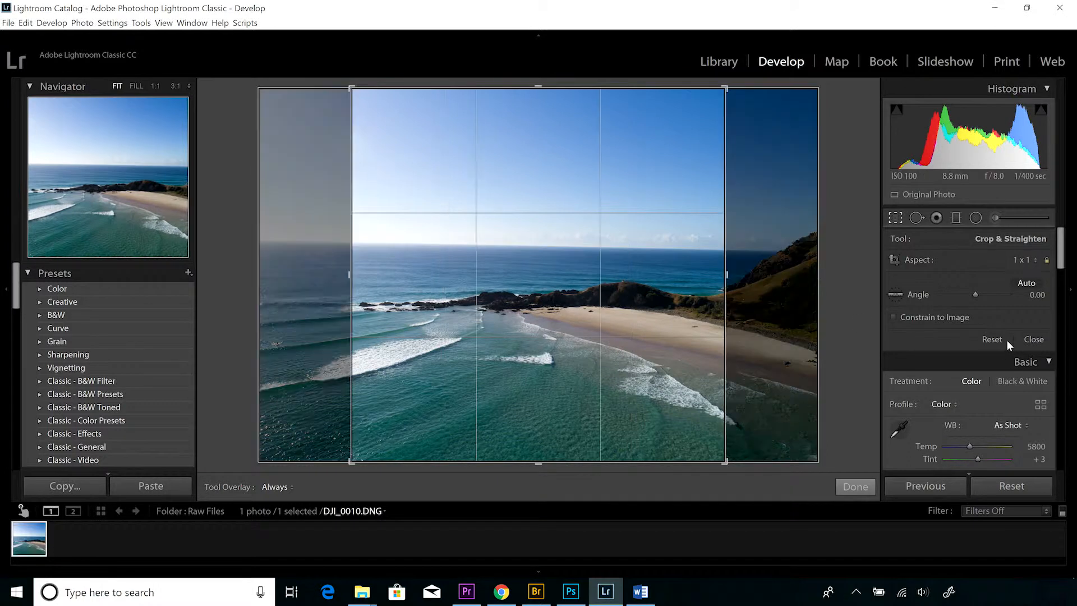
{"action": "left_click", "coordinate": [992, 340]}
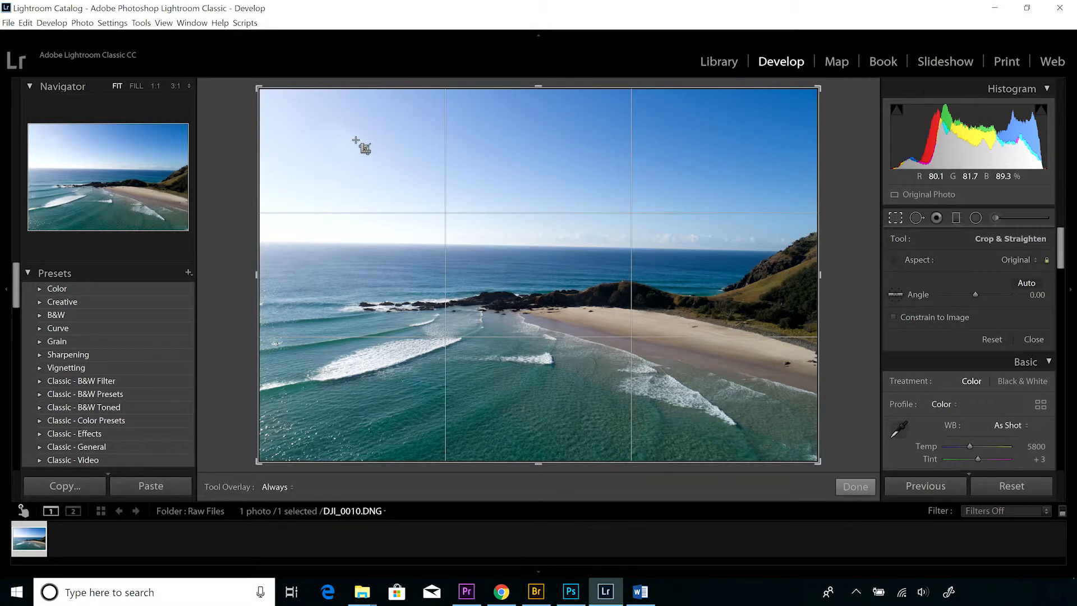
- Try a freehand portrait crop, repositioning the photo to frame the rocky headland and beach, and reset the crop
{"action": "left_click_drag", "start_coordinate": [449, 187], "coordinate": [570, 454]}
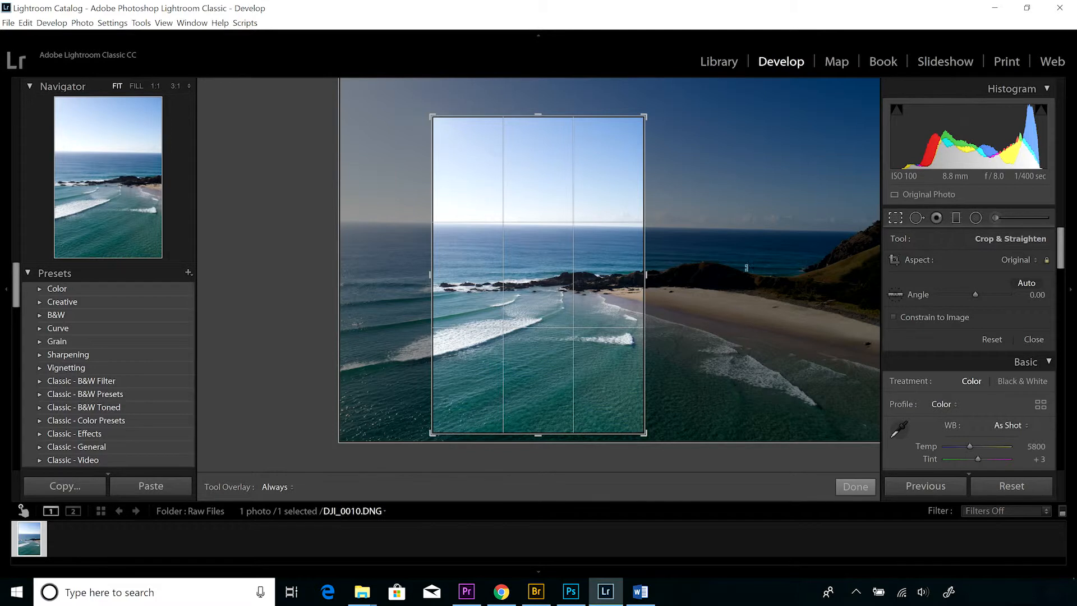
{"action": "left_click_drag", "start_coordinate": [610, 212], "coordinate": [529, 236]}
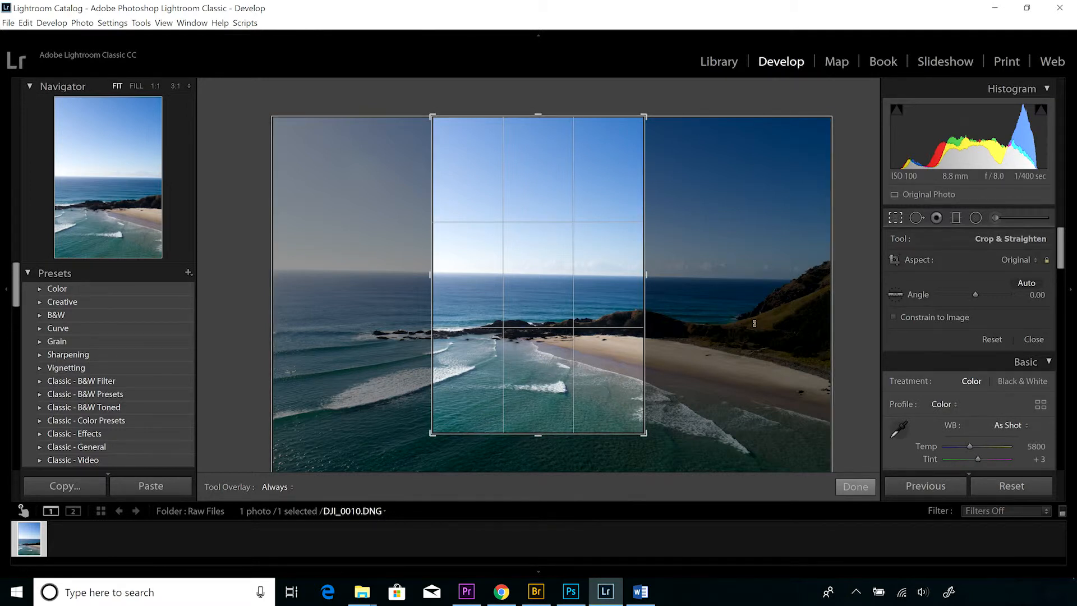
{"action": "left_click", "coordinate": [989, 340]}
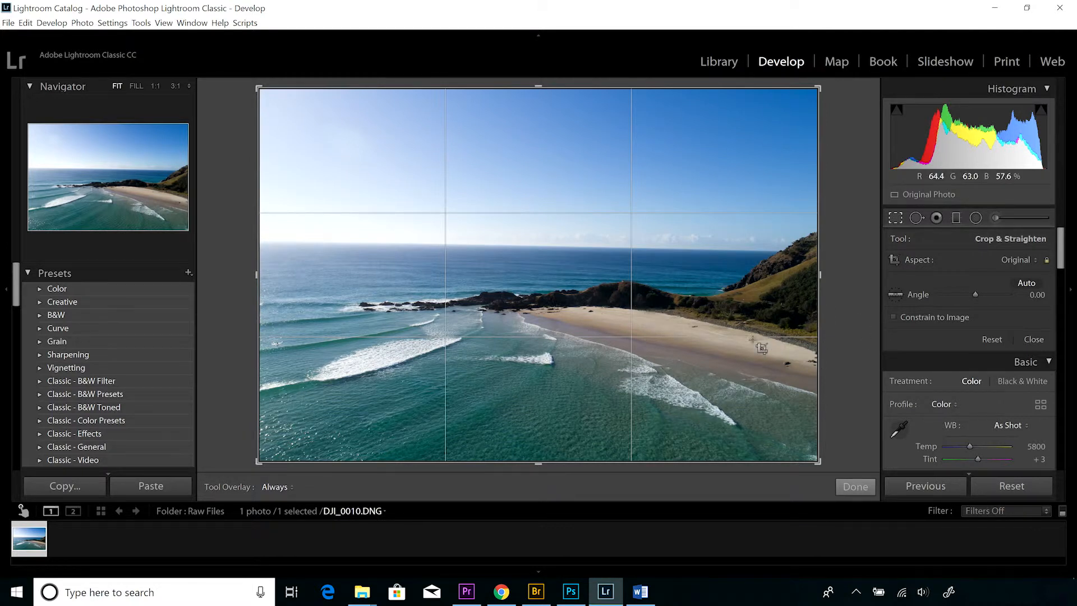
- Try levelling the photo along the horizon with the Straighten tool at about -1.22, preview it without the overlay, and reset the crop
{"action": "left_click", "coordinate": [896, 296]}
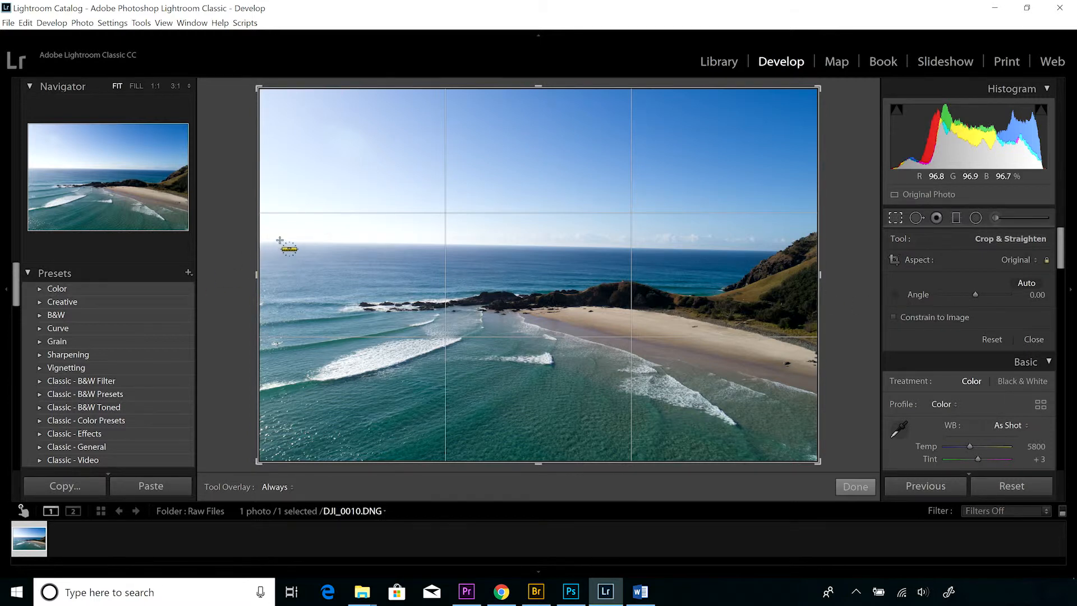
{"action": "left_click_drag", "start_coordinate": [275, 238], "coordinate": [766, 248]}
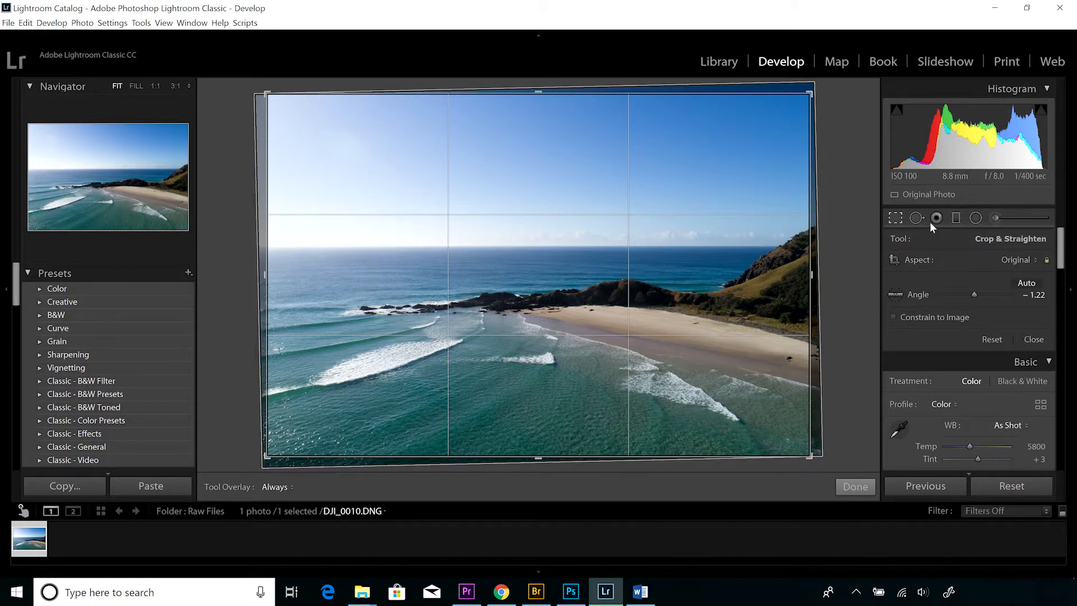
{"action": "left_click", "coordinate": [895, 218]}
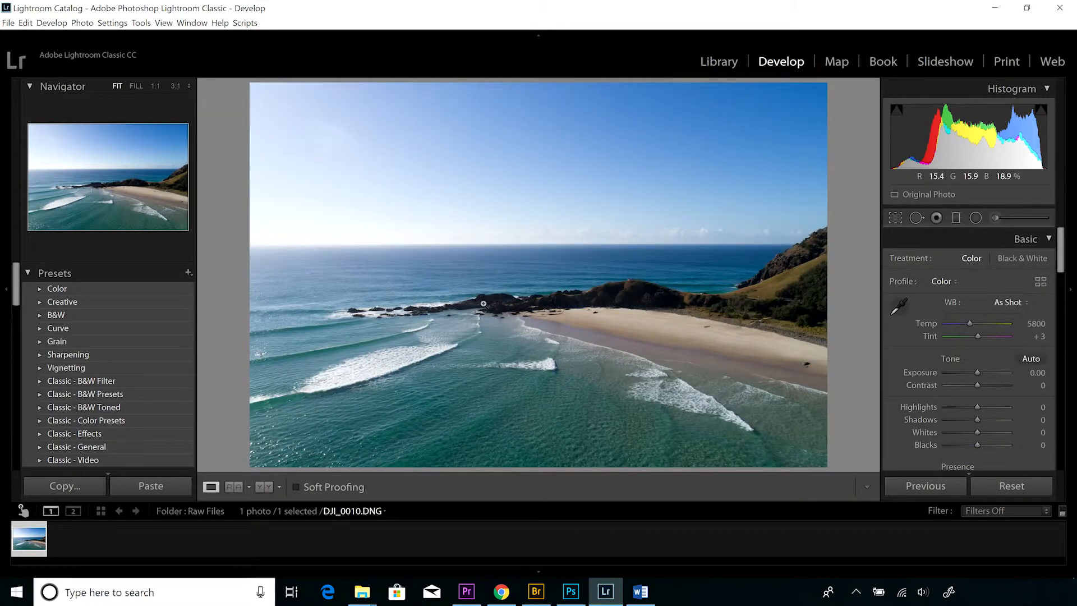
{"action": "left_click", "coordinate": [896, 217]}
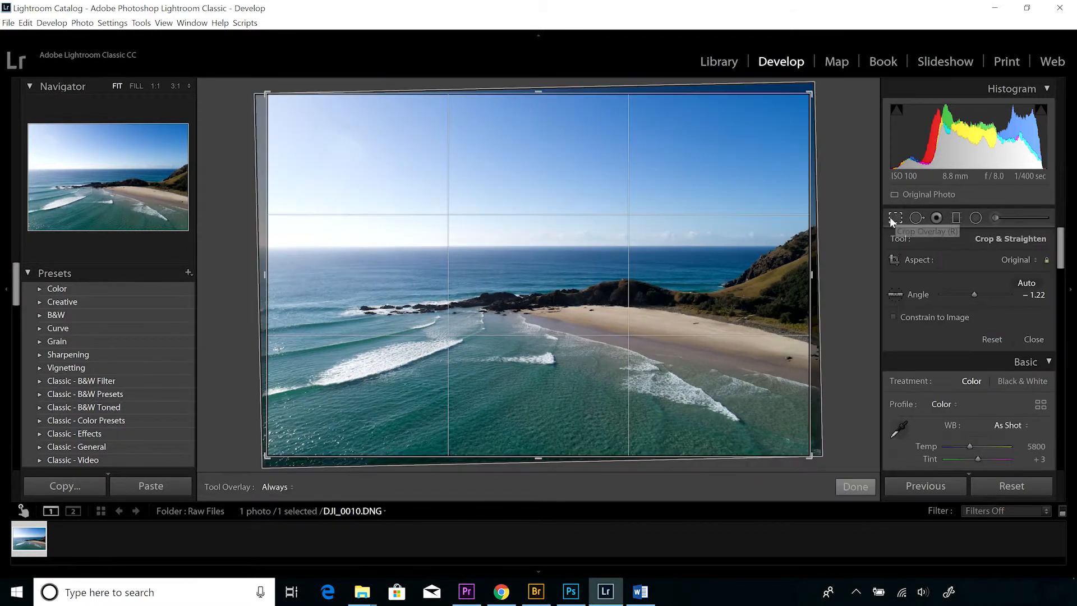
{"action": "left_click", "coordinate": [1002, 342]}
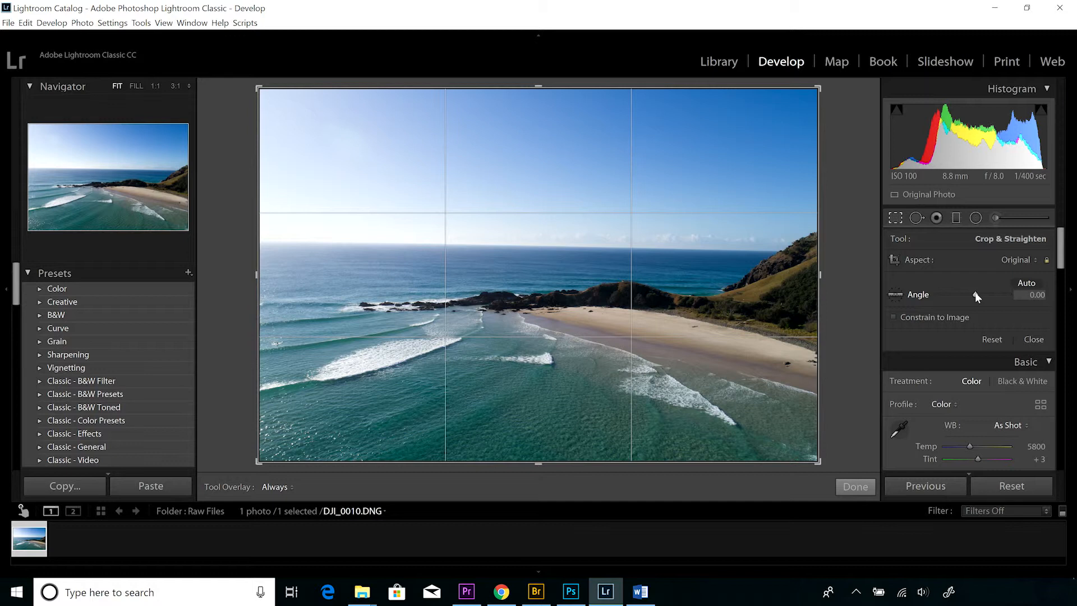
- Try rotating the photo to an angle of about -0.93, preview it without the overlay, and reset the crop
{"action": "left_click_drag", "start_coordinate": [975, 292], "coordinate": [975, 291]}
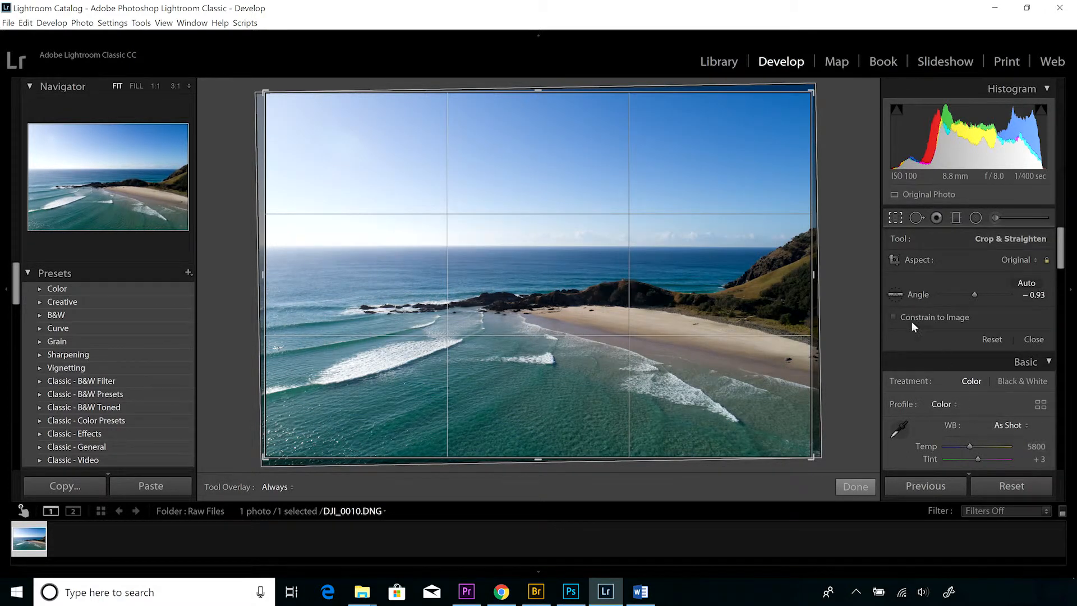
{"action": "left_click", "coordinate": [897, 217]}
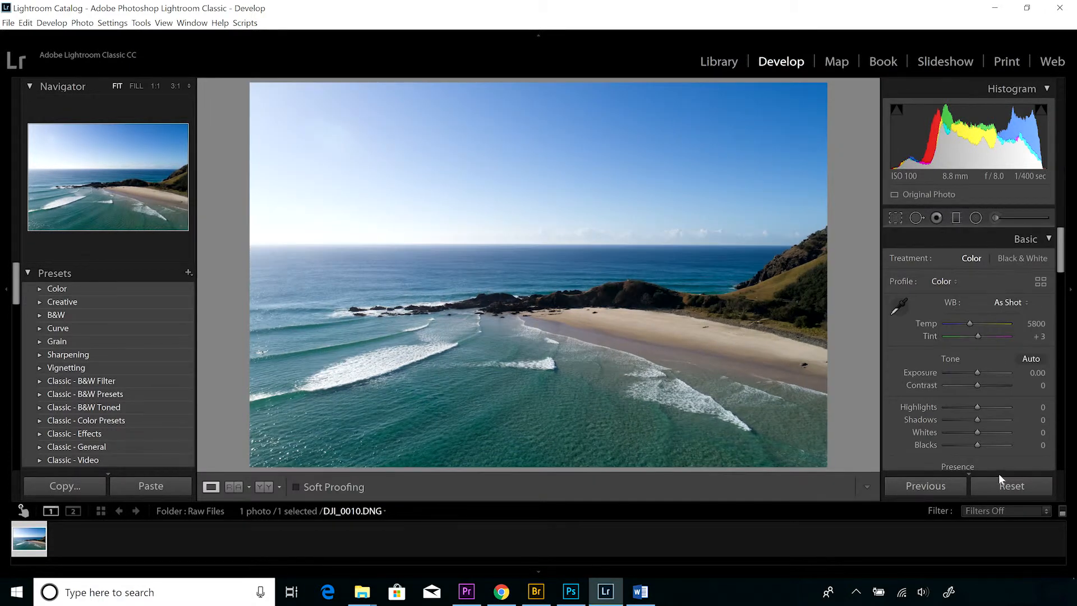
{"action": "left_click", "coordinate": [890, 217]}
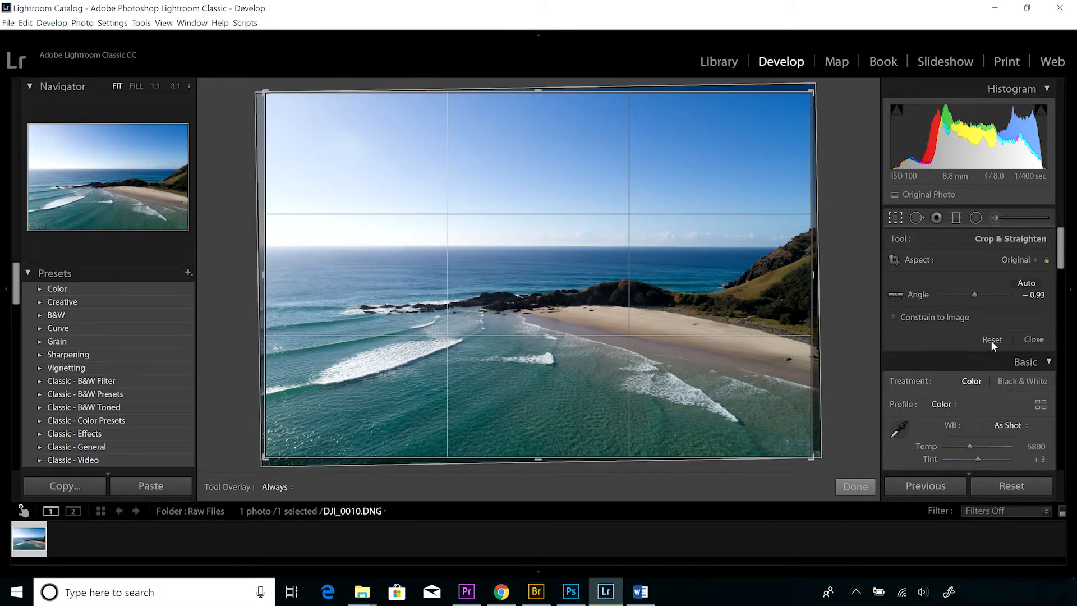
{"action": "left_click", "coordinate": [991, 341]}
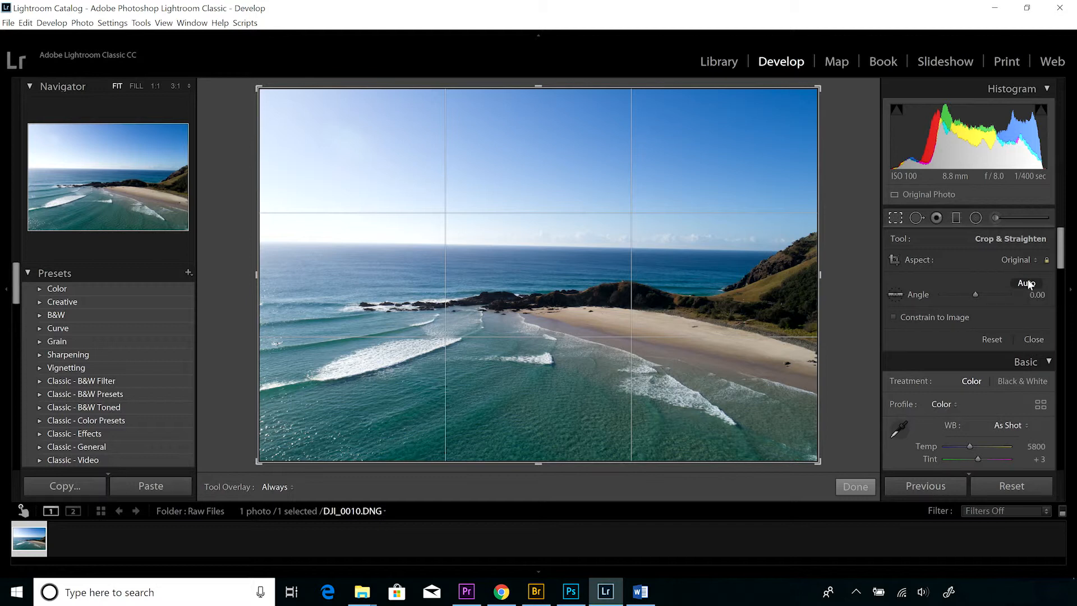
- Straighten the photo automatically, preview it without the crop overlay, and reopen the crop settings
{"action": "left_click", "coordinate": [1027, 284]}
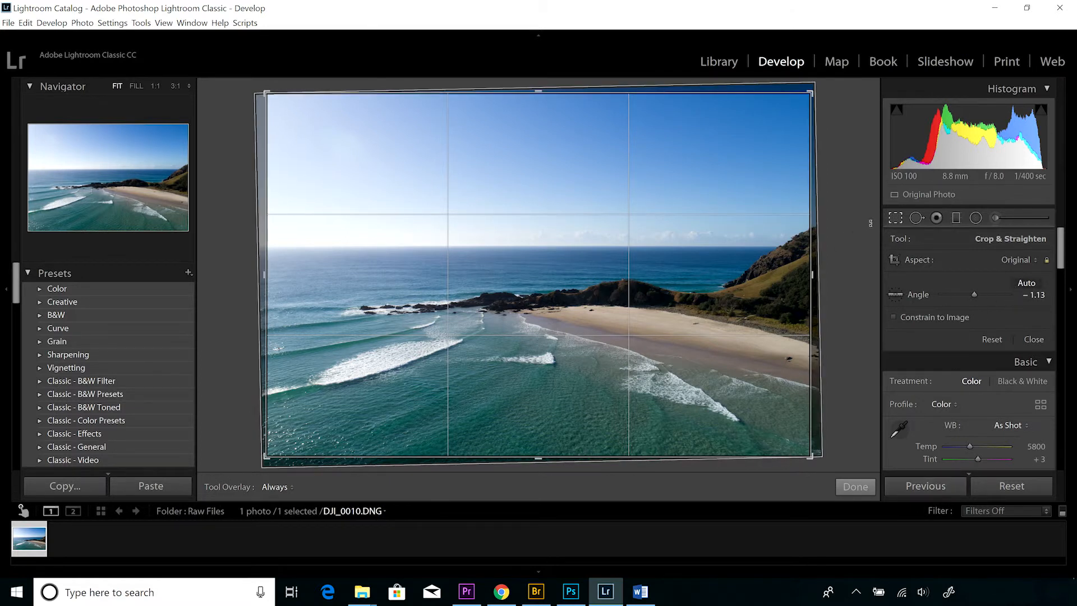
{"action": "left_click", "coordinate": [899, 219]}
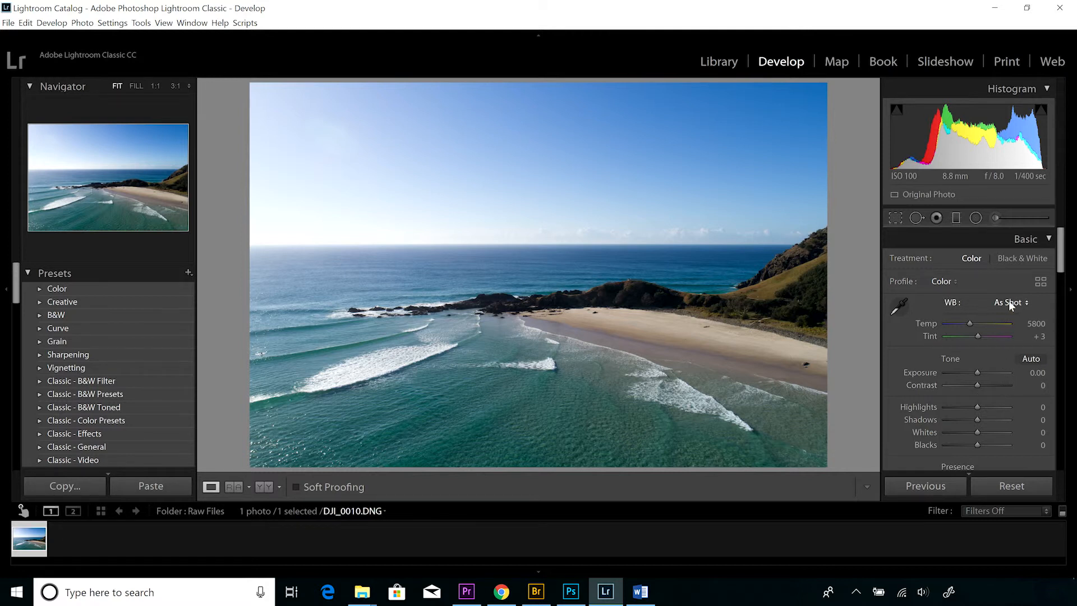
{"action": "left_click", "coordinate": [894, 219]}
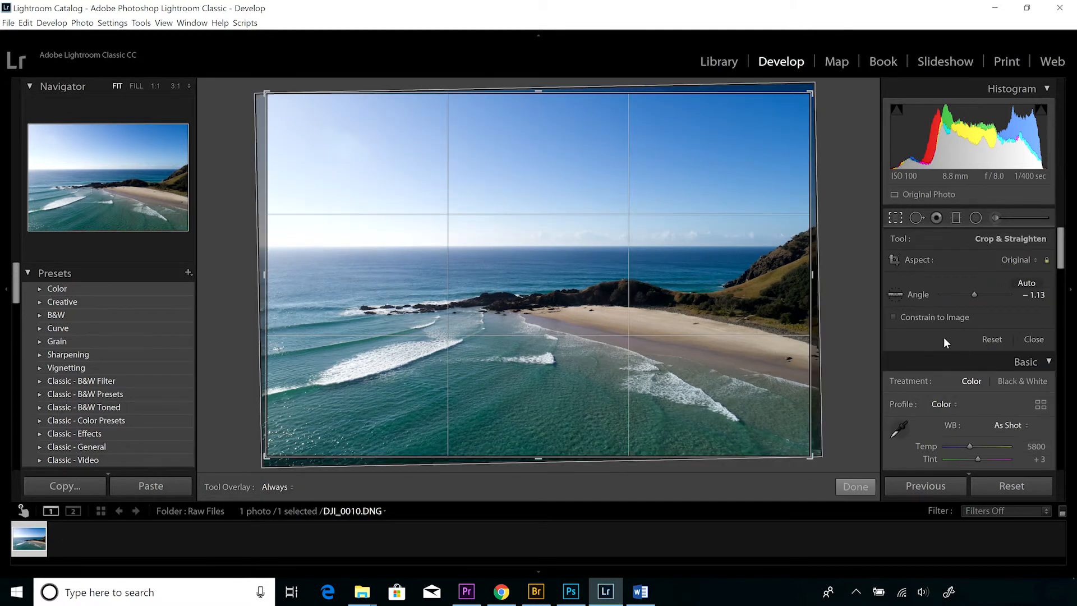